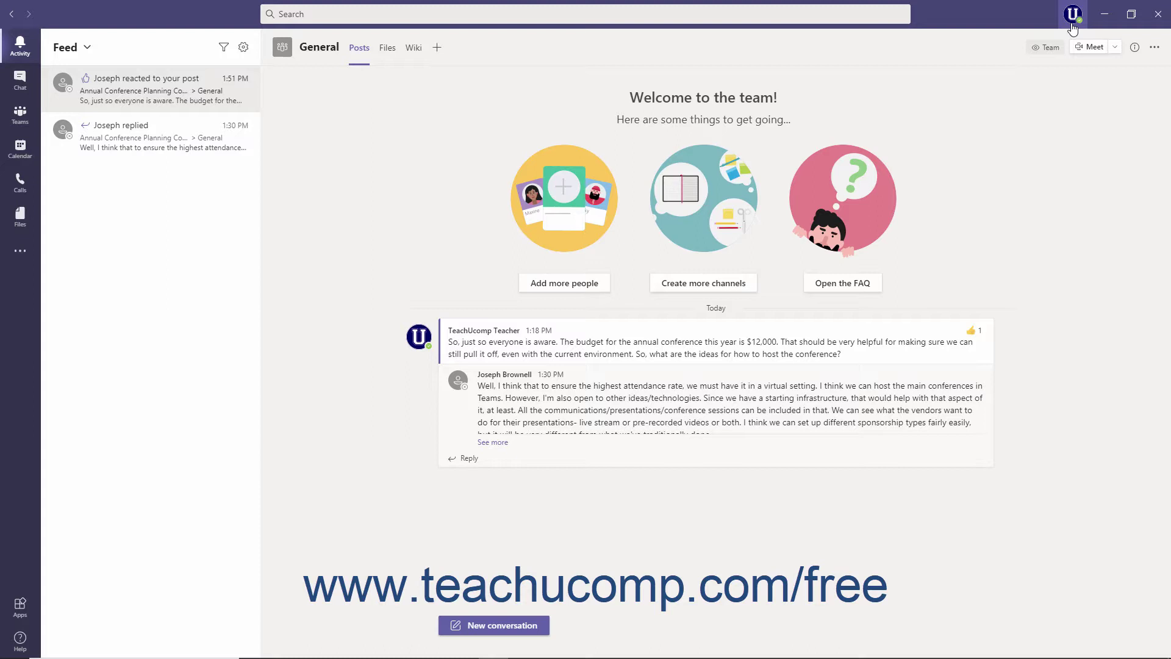
# Open the profile menu and preview the status choices, from Available to Reset status
pyautogui.click(1072, 25)
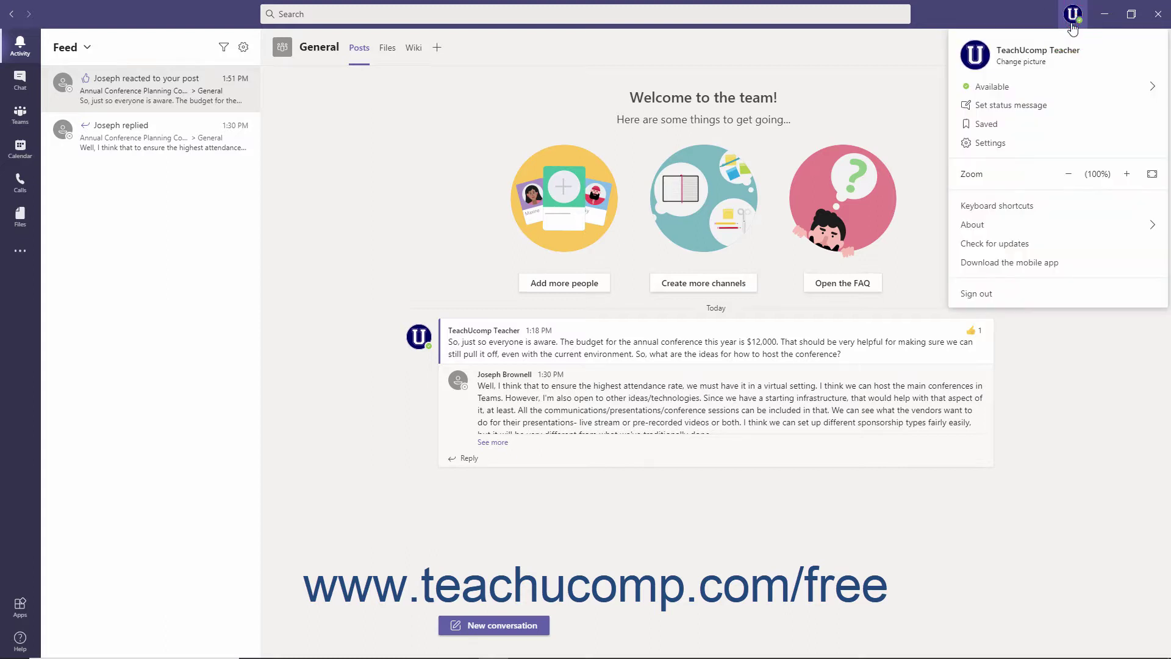
pyautogui.moveTo(1067, 88)
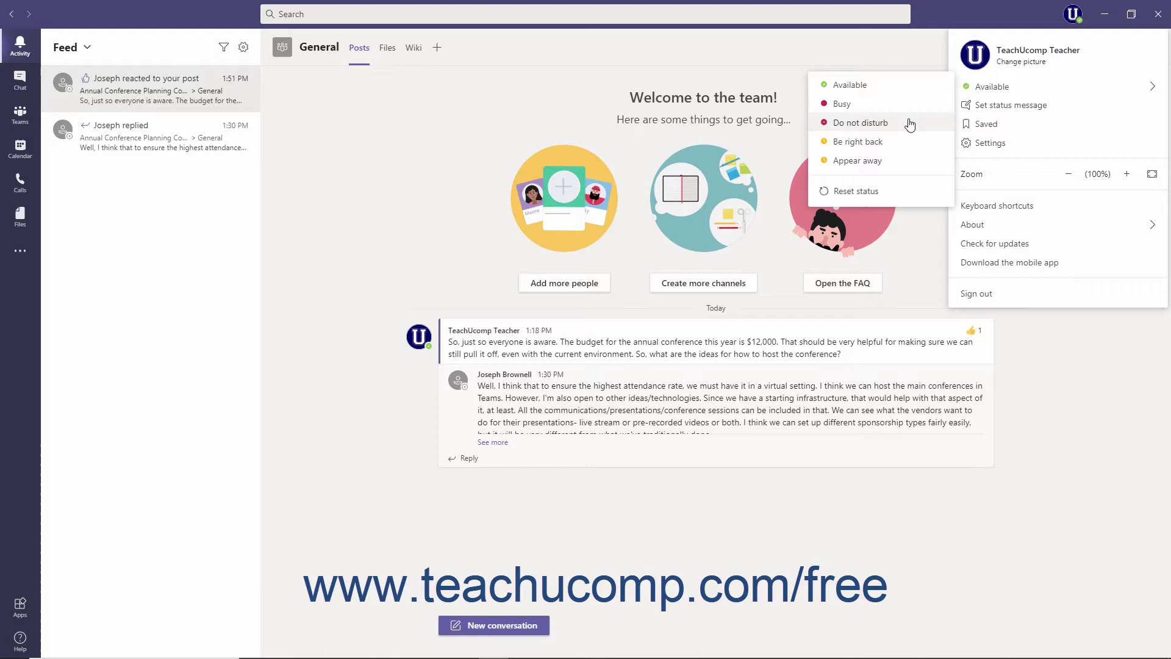
# Go to Settings > Privacy and bring up the Manage priority access page
pyautogui.click(1041, 144)
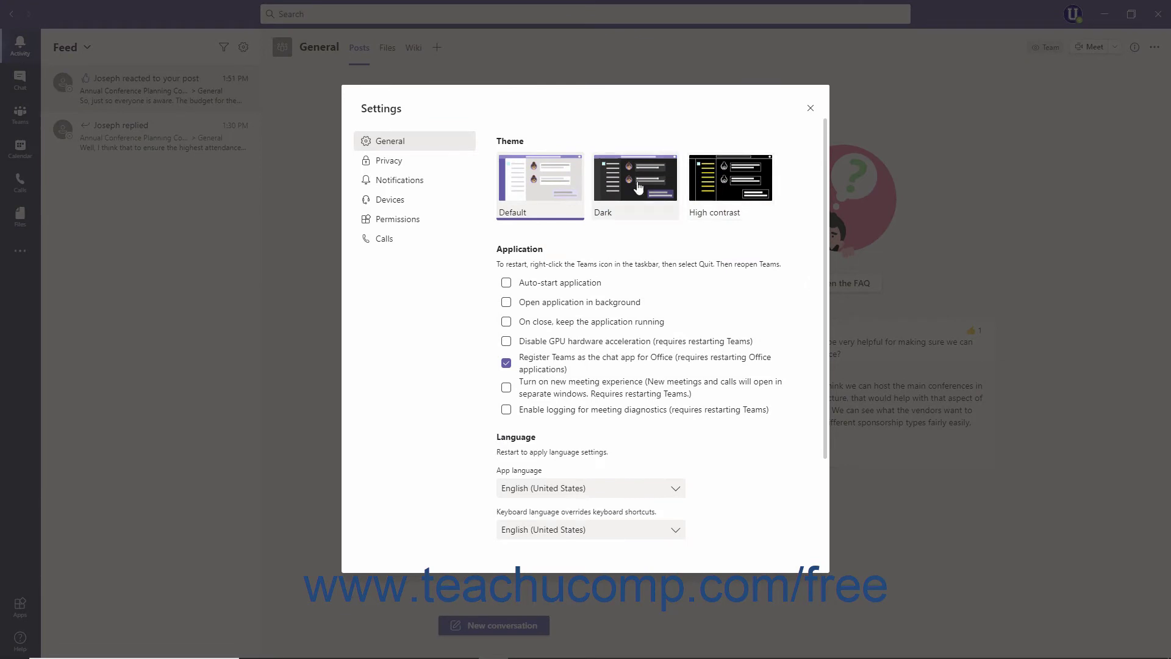
pyautogui.click(416, 169)
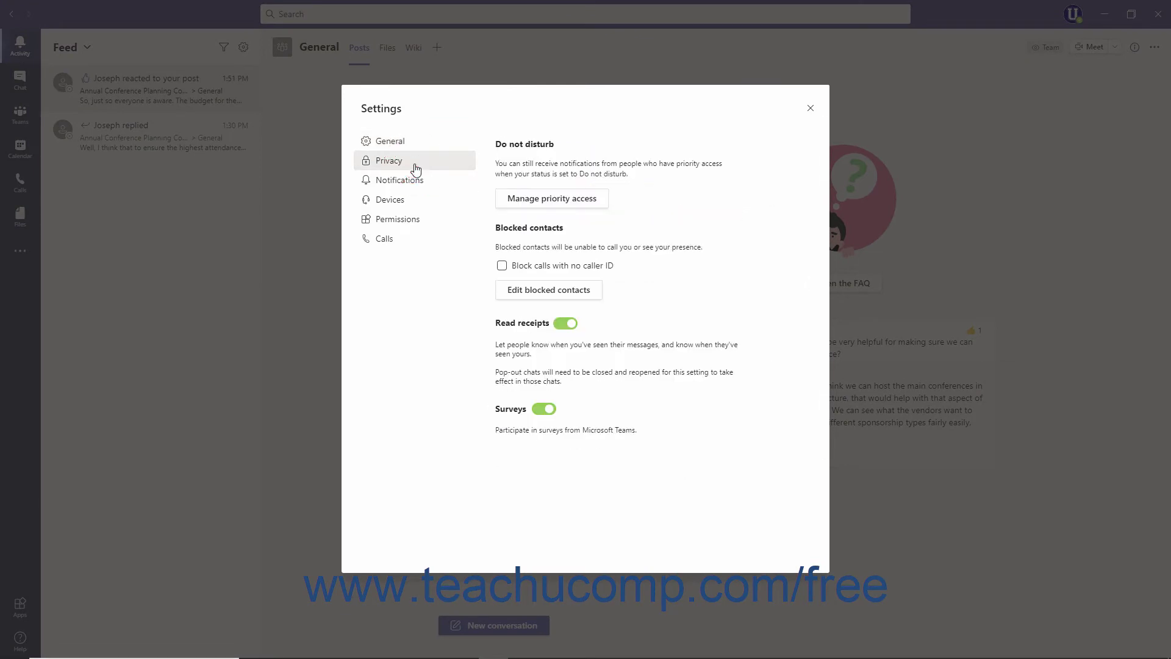
pyautogui.click(558, 205)
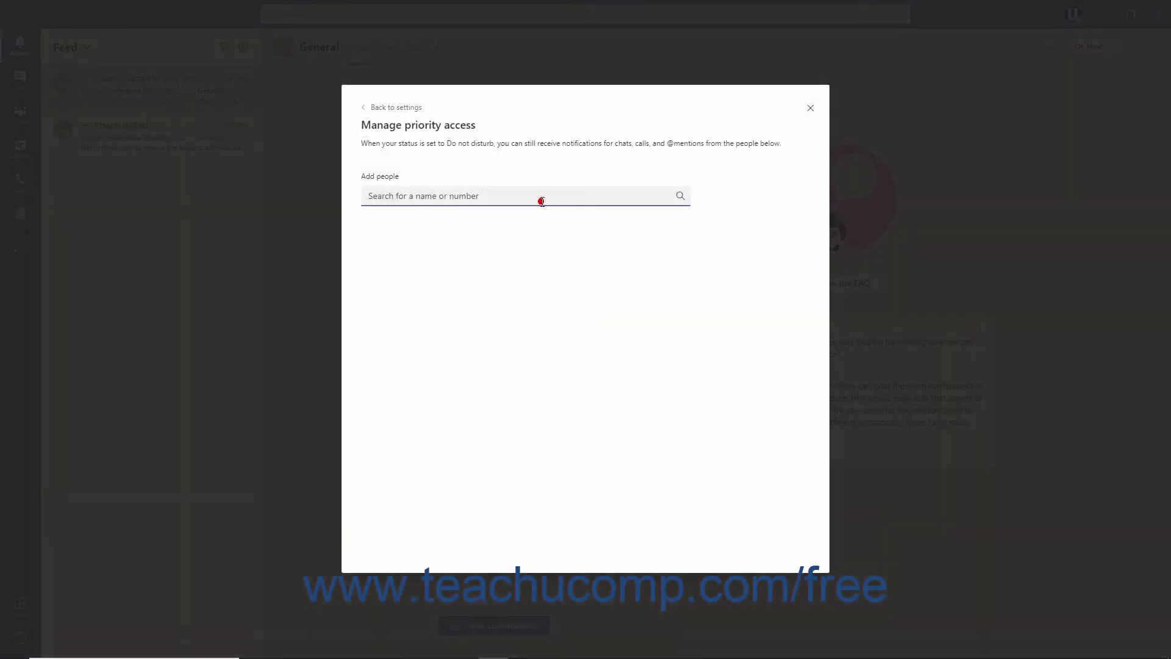
# Add a searched contact to priority access, remove them again, and close Settings
pyautogui.click(542, 199)
pyautogui.write('JO')
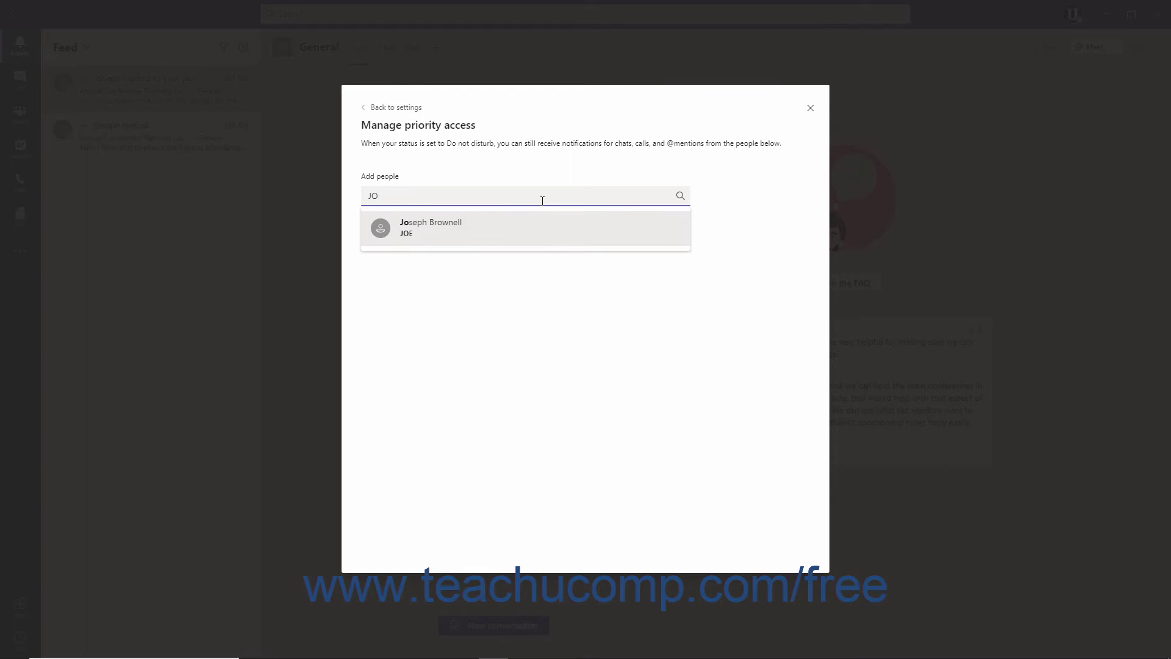
pyautogui.click(524, 235)
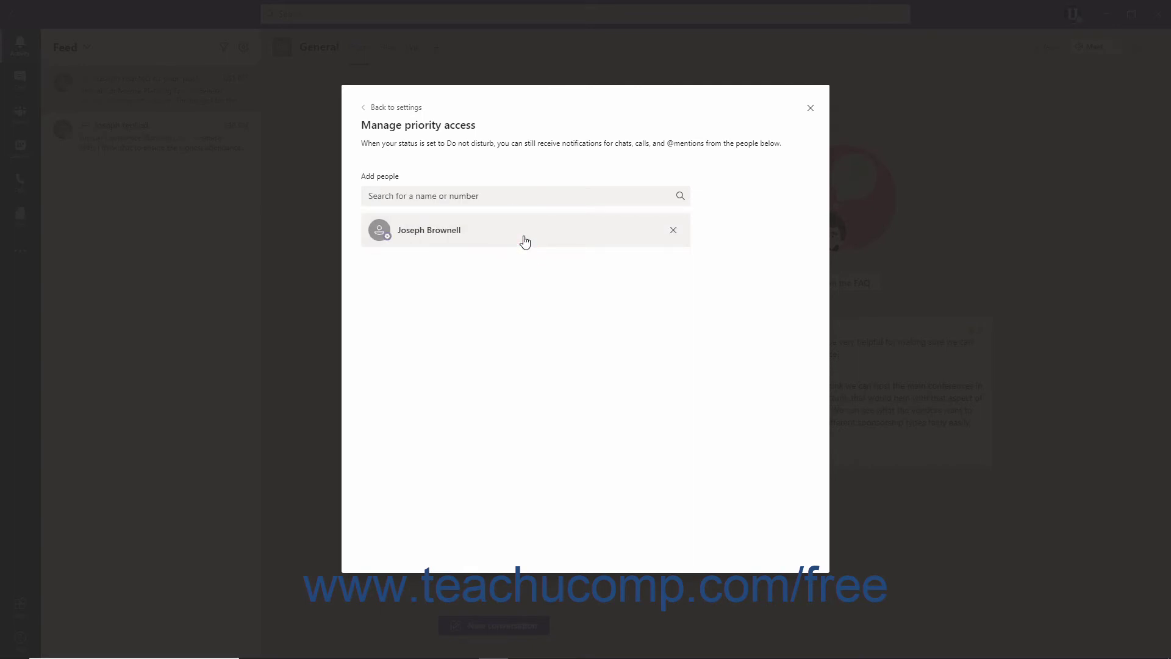
pyautogui.click(672, 233)
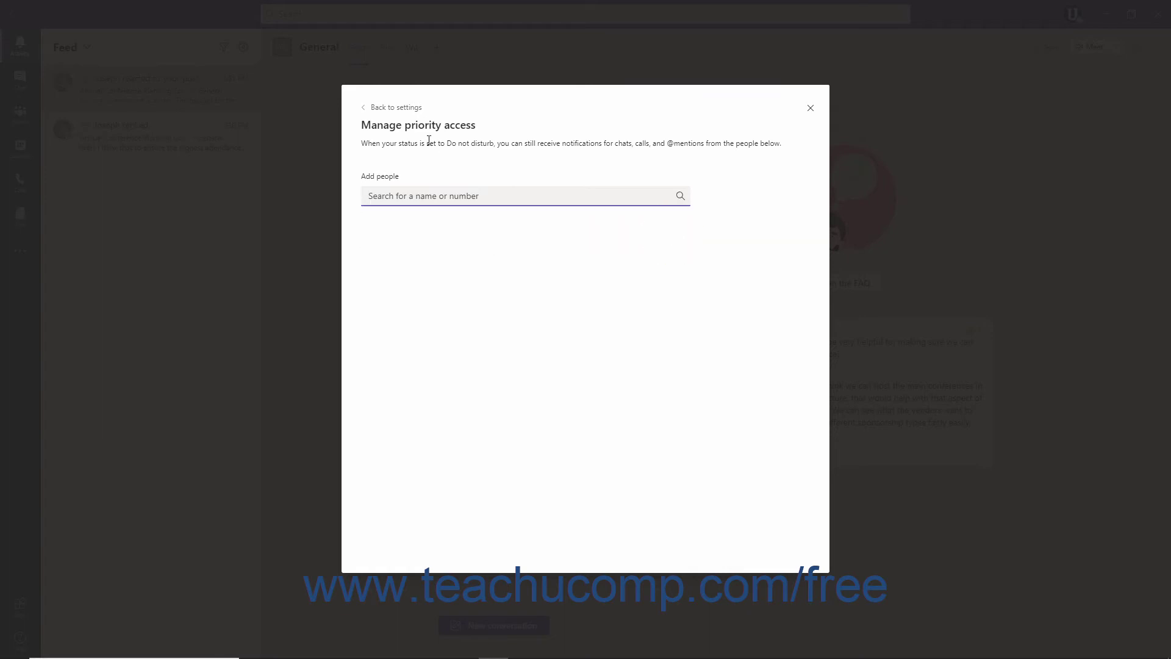
pyautogui.click(416, 110)
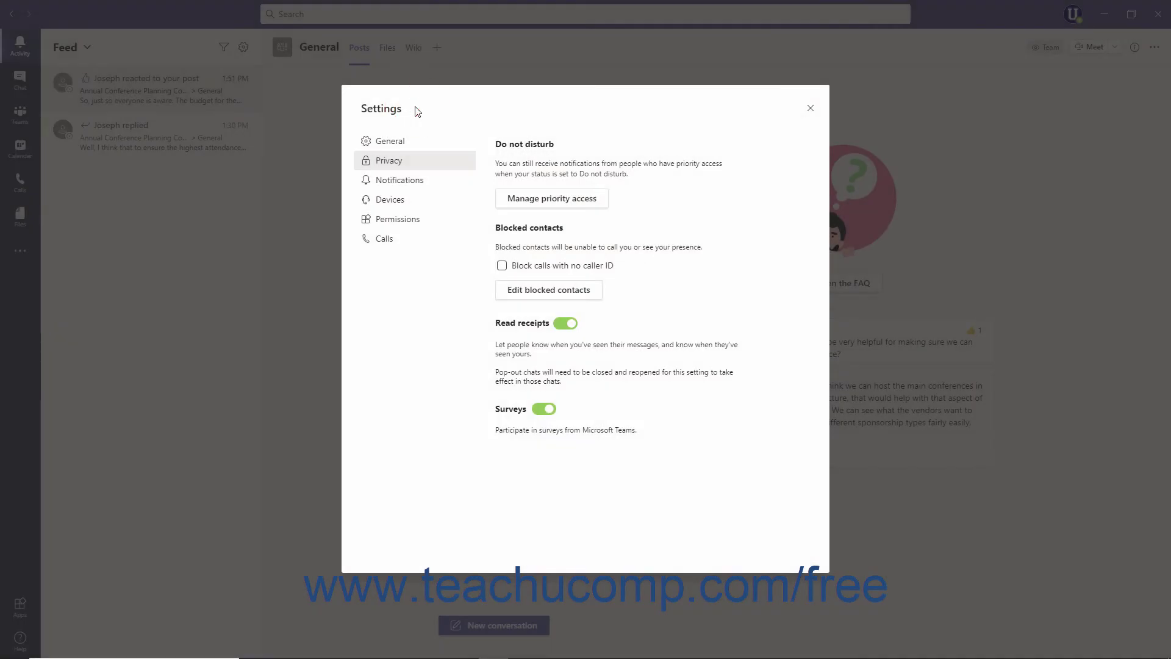
pyautogui.click(809, 114)
# Switch your presence from Available to Appear away via the profile menu
pyautogui.click(1076, 24)
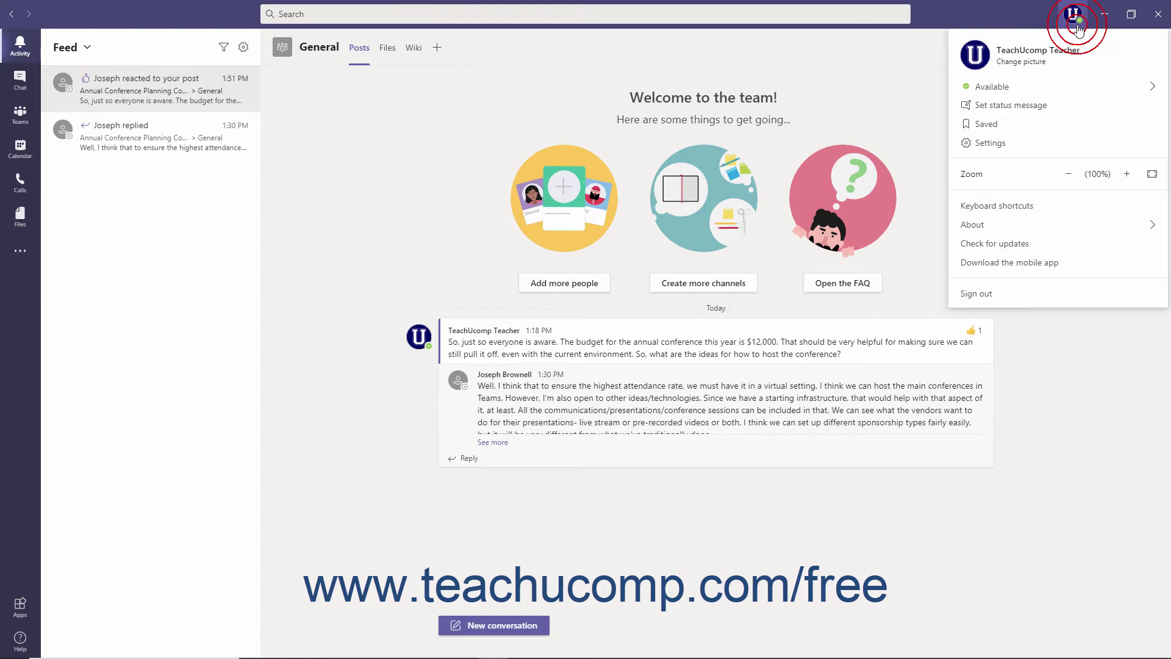
pyautogui.moveTo(1059, 85)
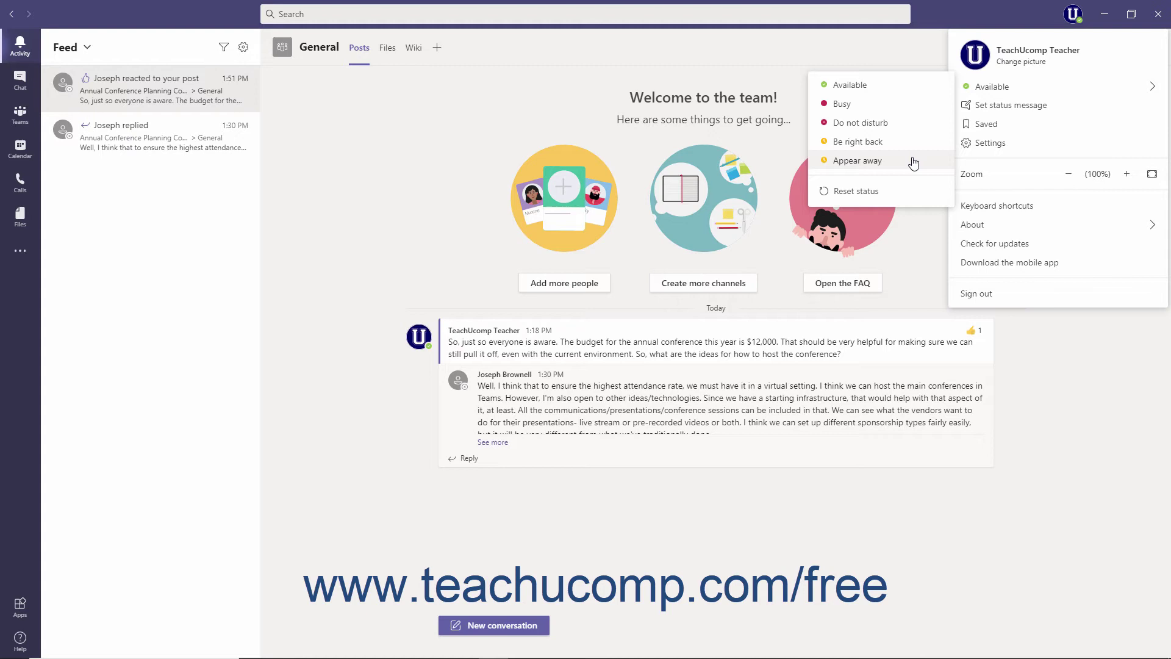
pyautogui.click(913, 161)
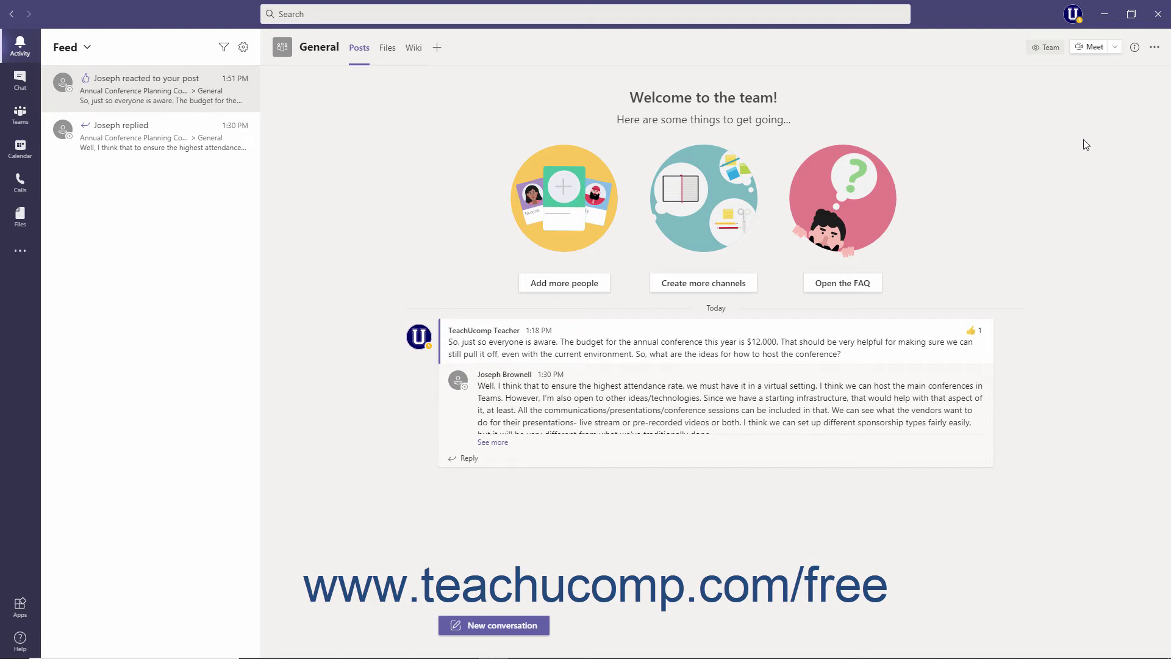
# Use Reset status to return your presence from Appear away to Available
pyautogui.click(1080, 19)
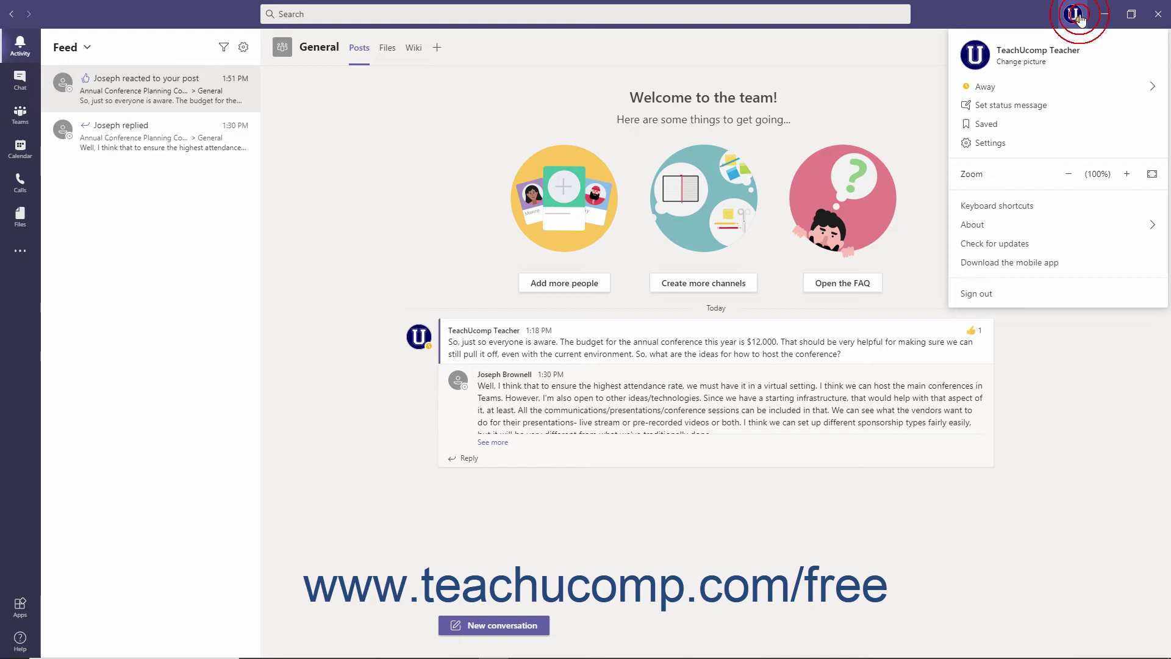
pyautogui.moveTo(1017, 89)
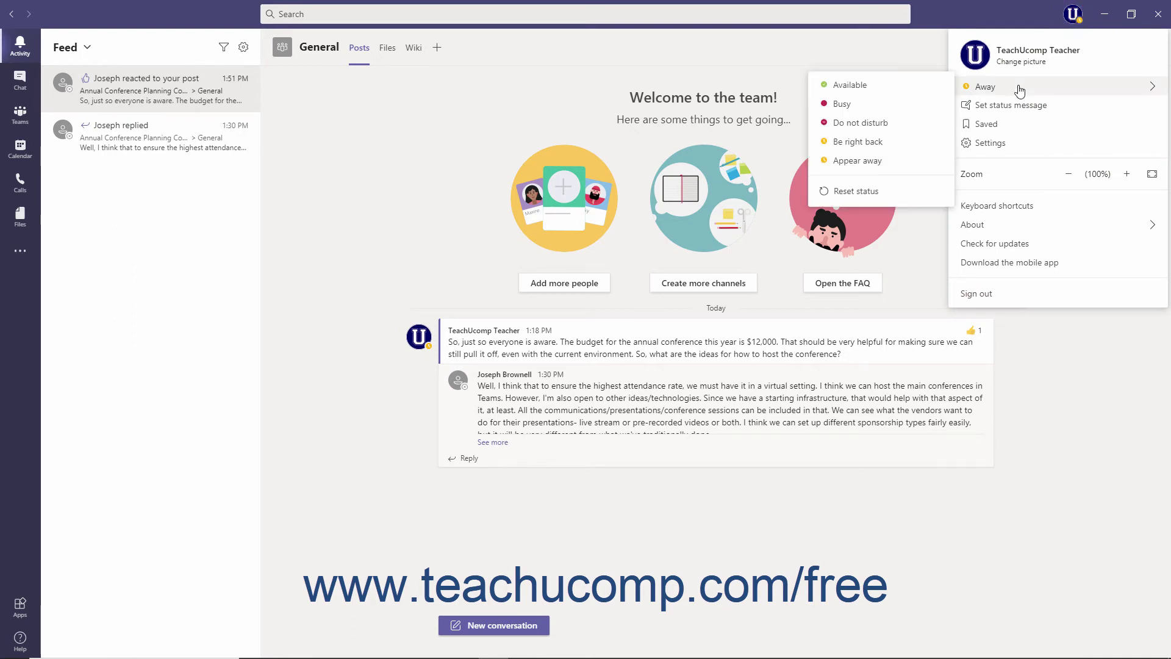
pyautogui.click(882, 191)
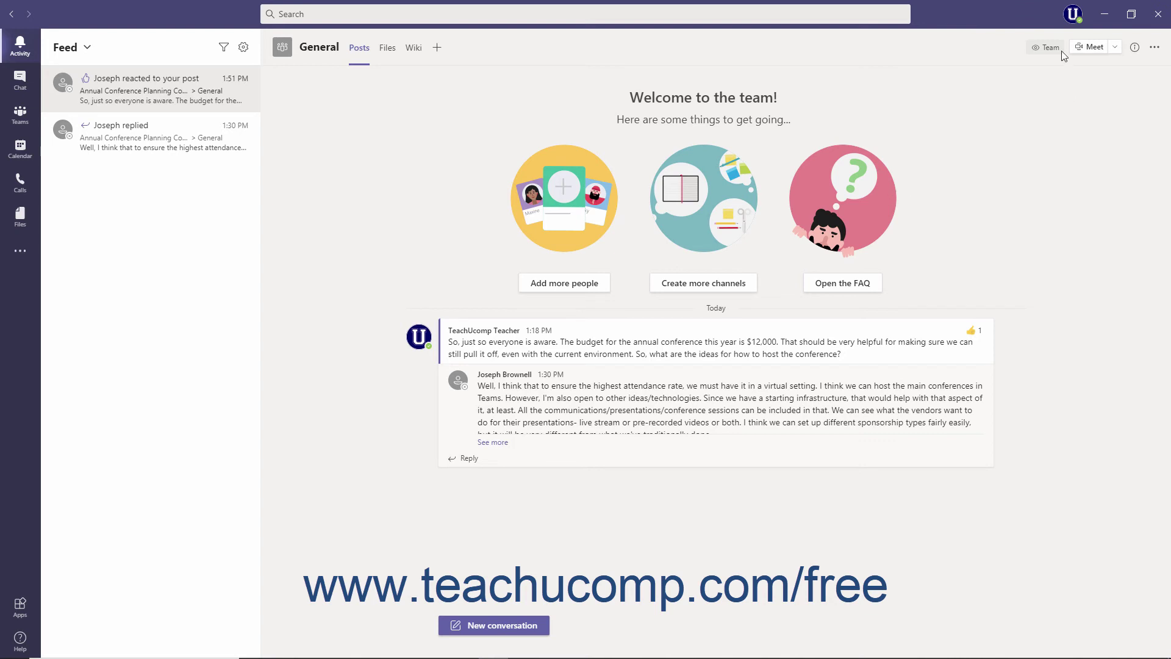
# Write status message 'Sorry, but I'm unavailable right now! So much to do!', shown when messaged, clearing after 1 Hour
pyautogui.click(1071, 17)
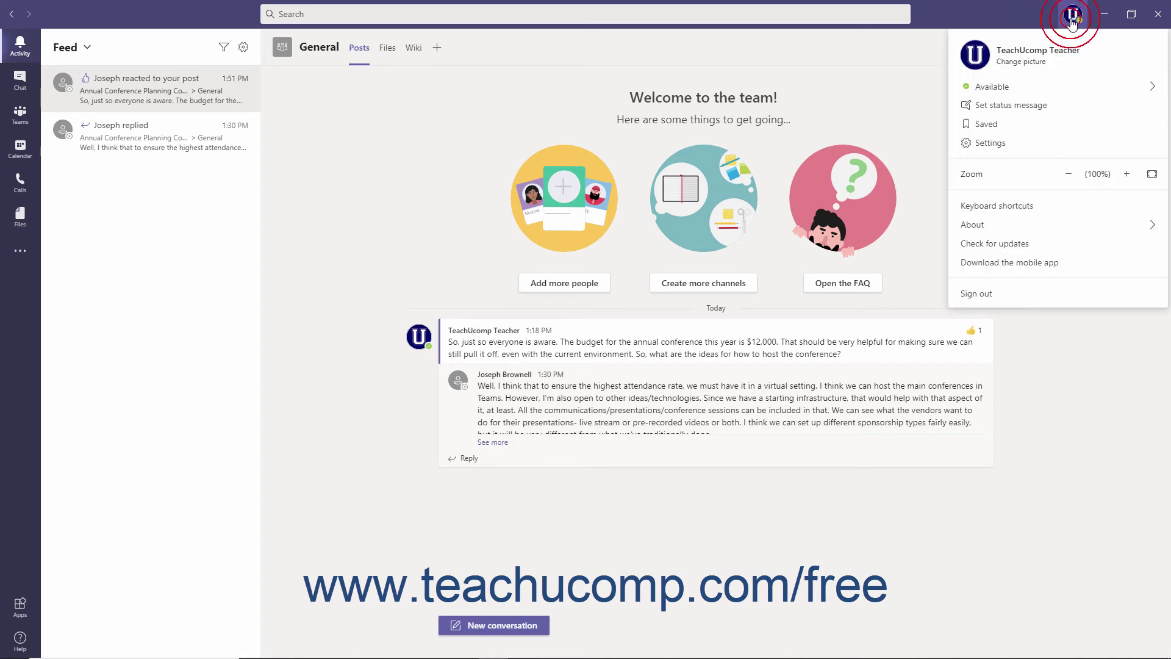
pyautogui.click(1029, 109)
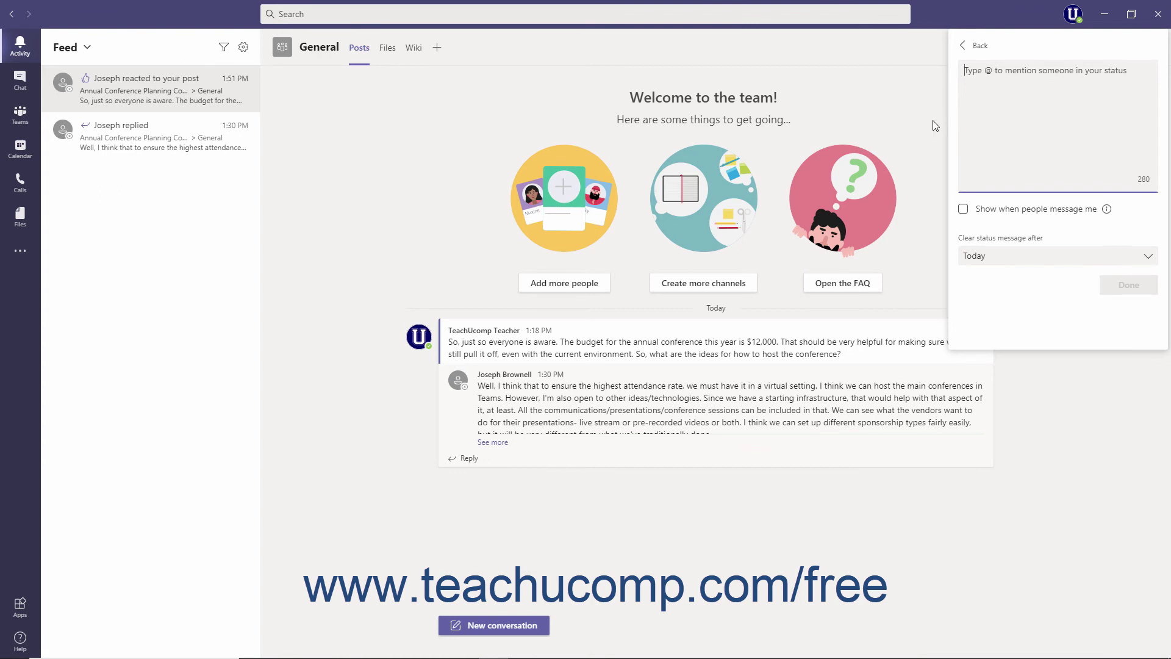
pyautogui.write("Sorry, but I'm unavailable right now! So much to do!")
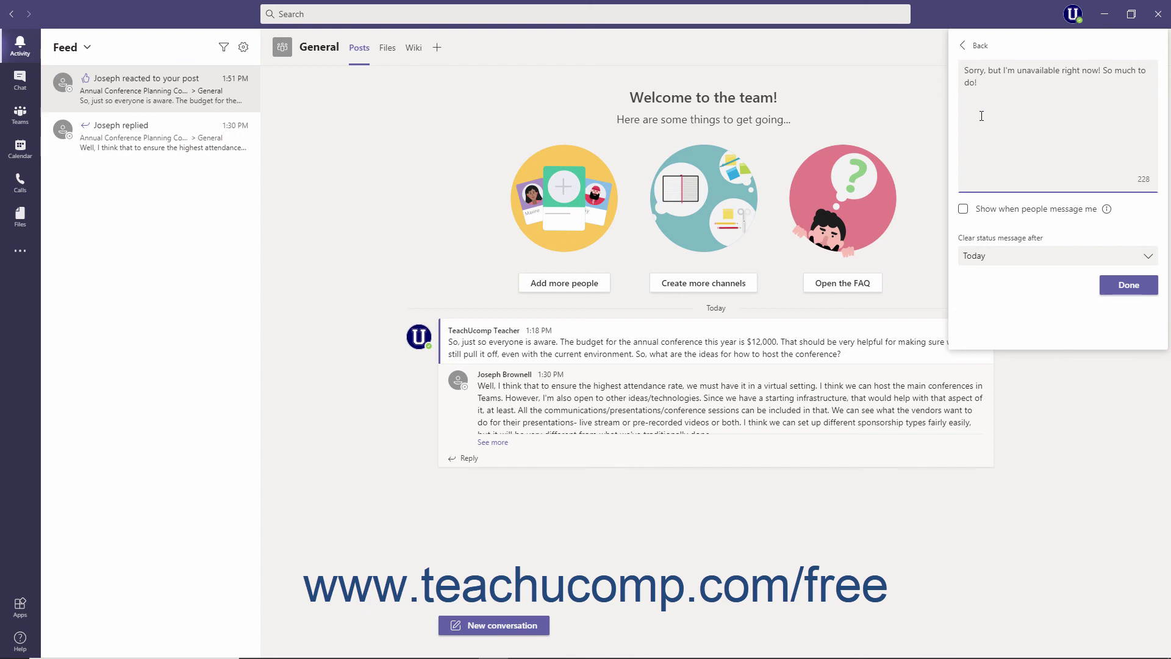
pyautogui.click(1014, 213)
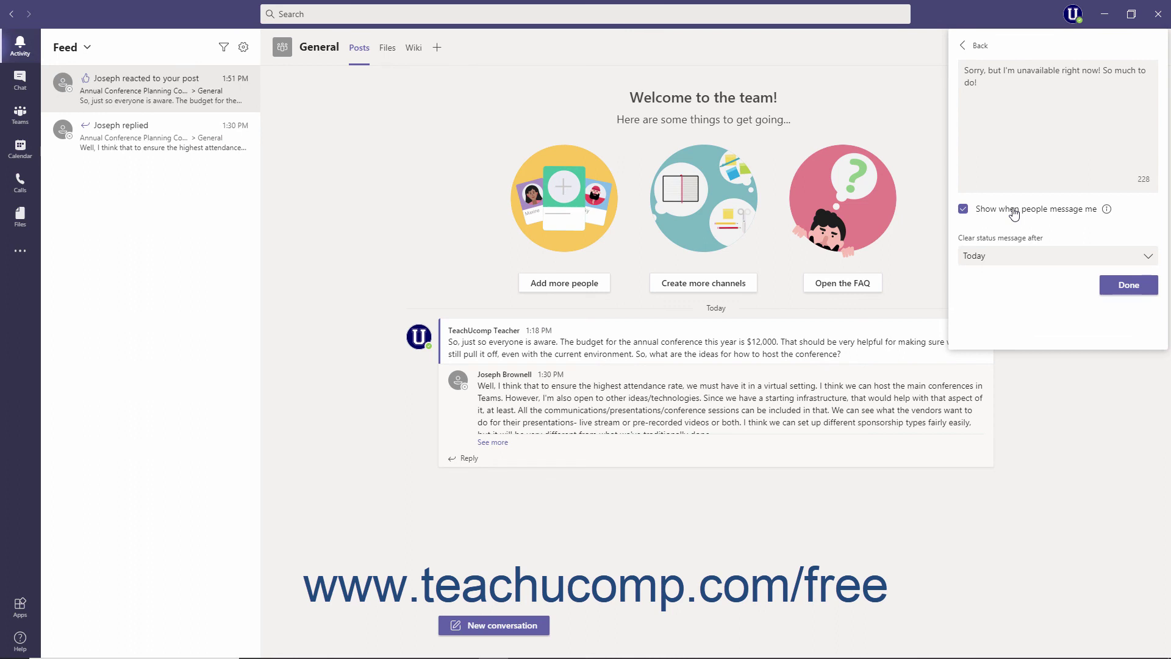
pyautogui.click(1036, 256)
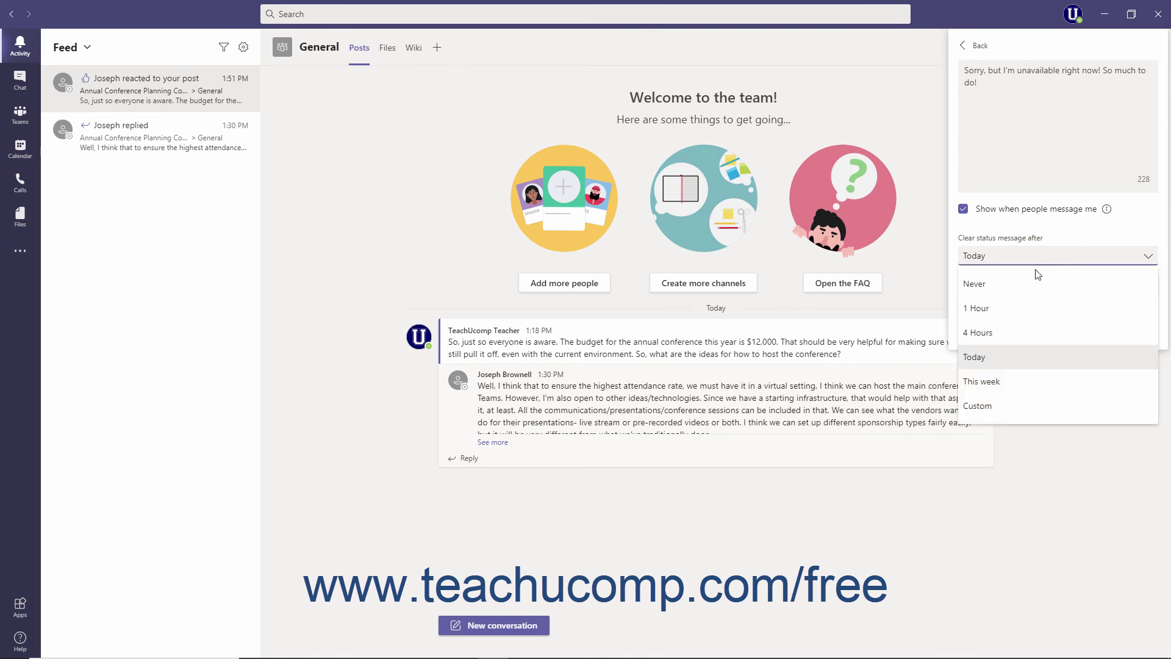
pyautogui.click(1020, 305)
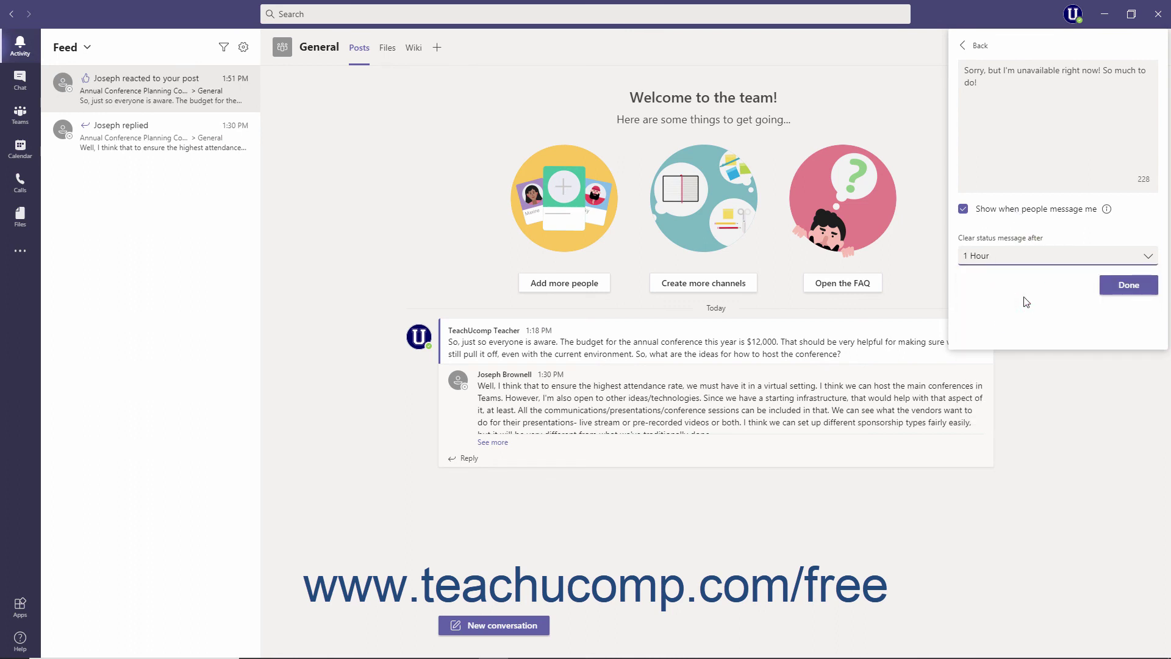
# Save the status message, then bring up the presence status list again
pyautogui.click(1124, 287)
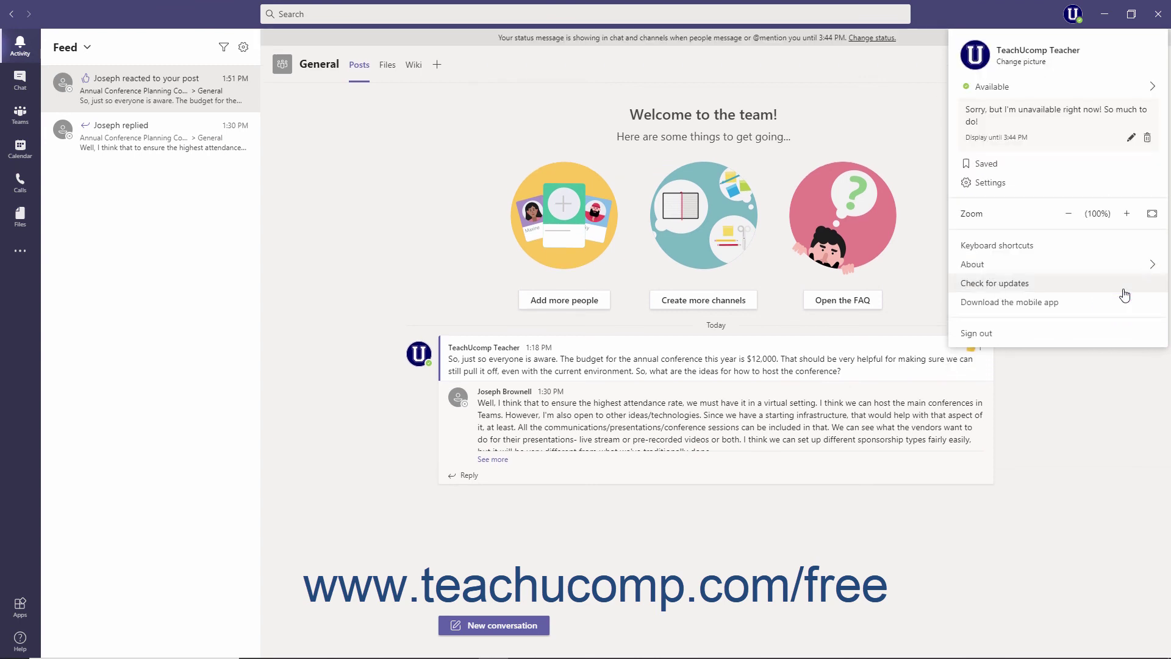
pyautogui.moveTo(1036, 86)
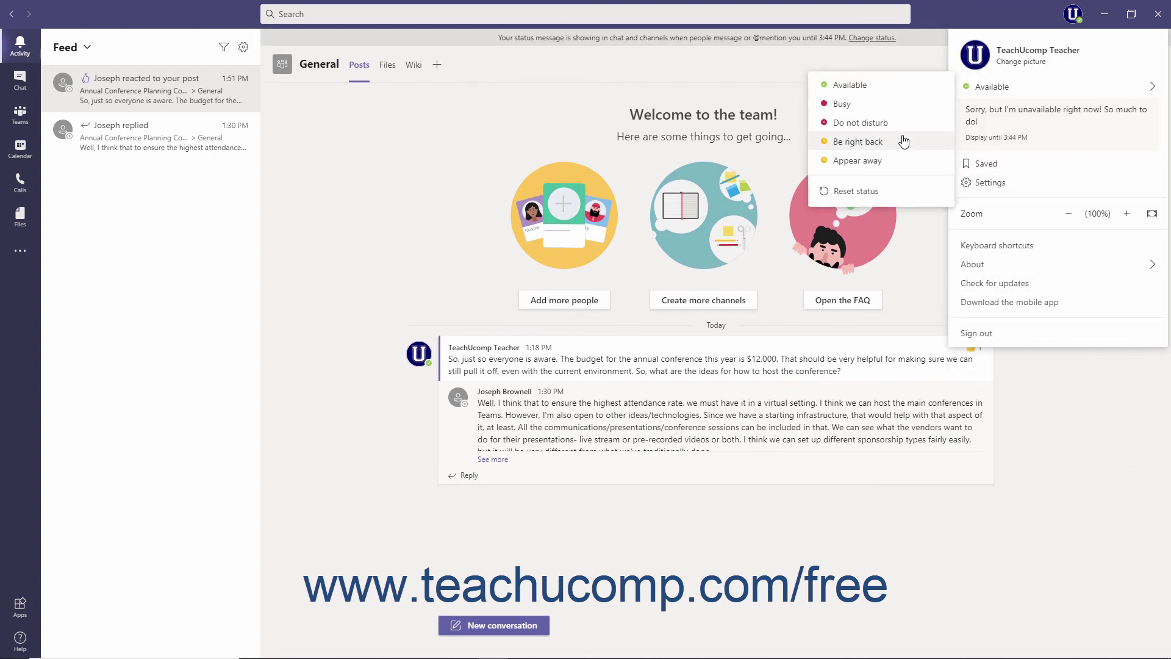